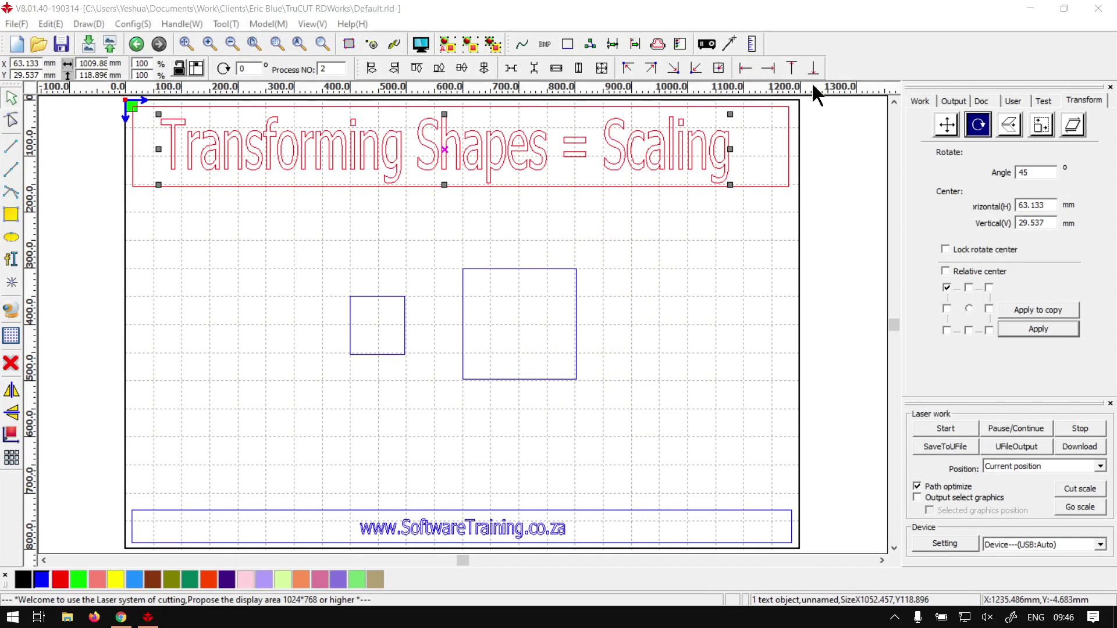
# - Select the small square and rescale it freehand with its handles to about 97 × 105 mm
pyautogui.click(653, 15)
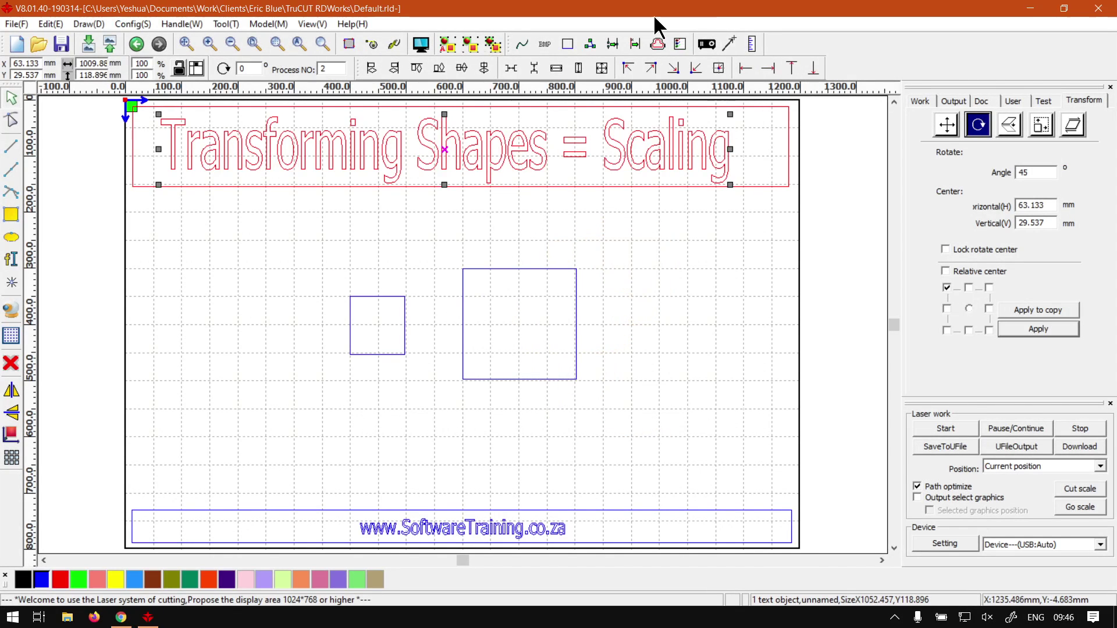
pyautogui.click(641, 253)
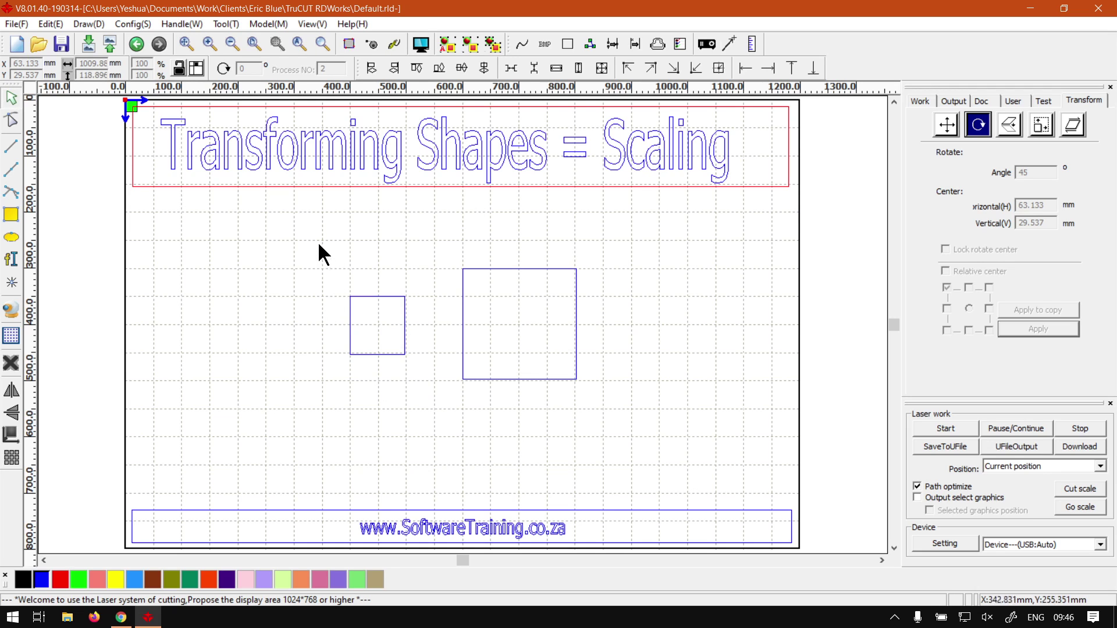
pyautogui.moveTo(299, 225); pyautogui.dragTo(409, 359)
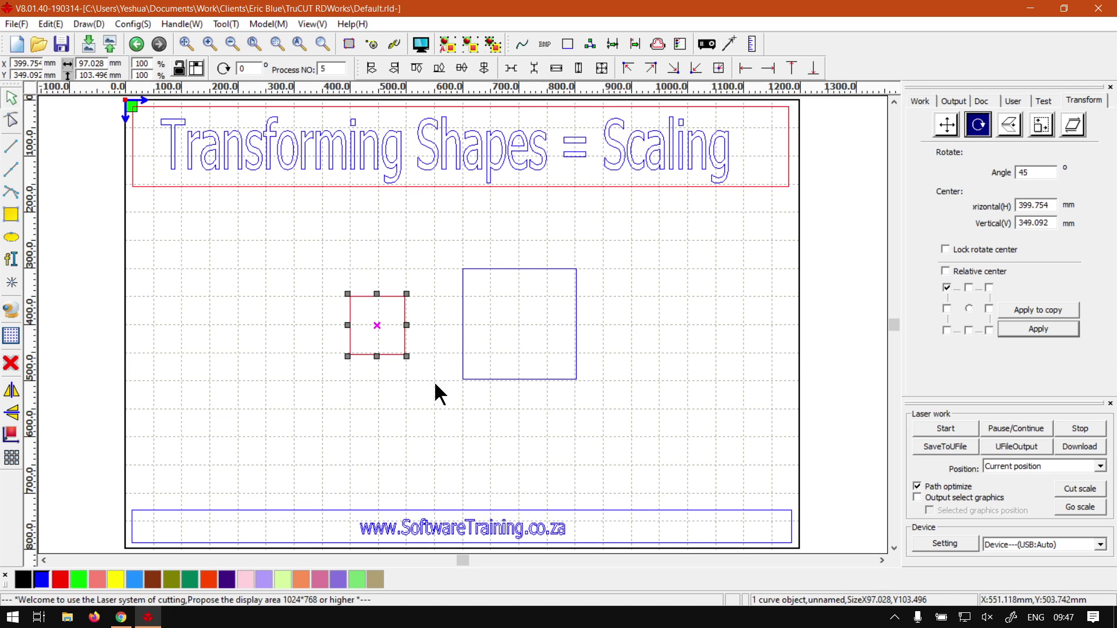
pyautogui.moveTo(436, 391); pyautogui.dragTo(130, 212)
pyautogui.click(310, 250)
pyautogui.click(366, 298)
pyautogui.moveTo(406, 325); pyautogui.dragTo(388, 291)
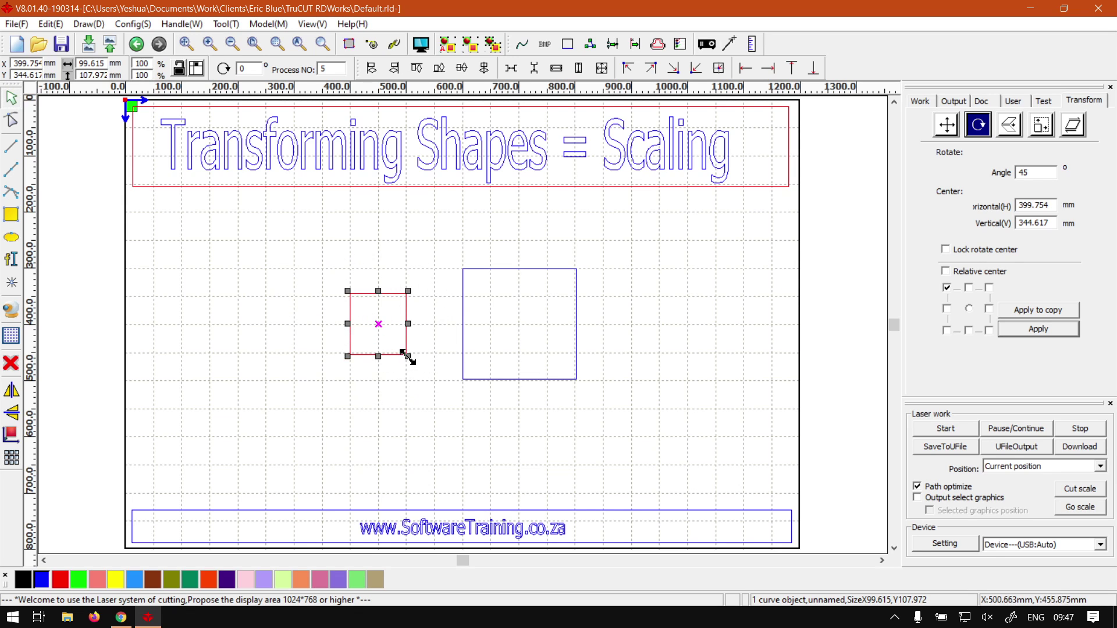
pyautogui.moveTo(407, 356)
pyautogui.mouseDown()
pyautogui.moveTo(496, 428)
pyautogui.moveTo(417, 351)
pyautogui.moveTo(406, 356)
pyautogui.mouseUp()
pyautogui.click(444, 385)
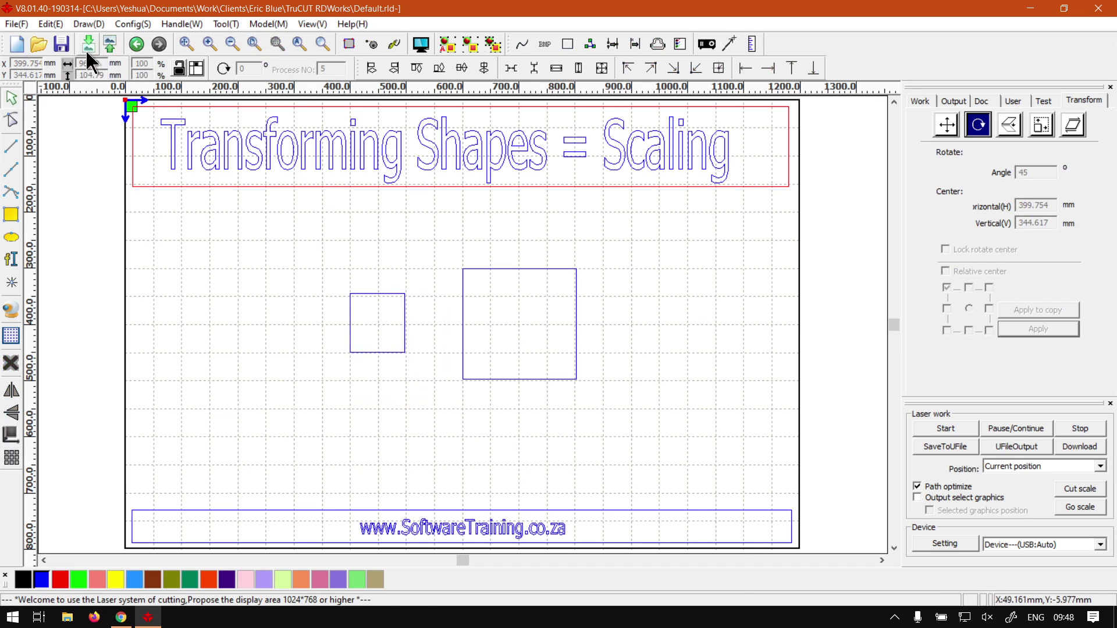
# - Set the small square's width and height to 100 mm each
pyautogui.moveTo(413, 396); pyautogui.dragTo(335, 267)
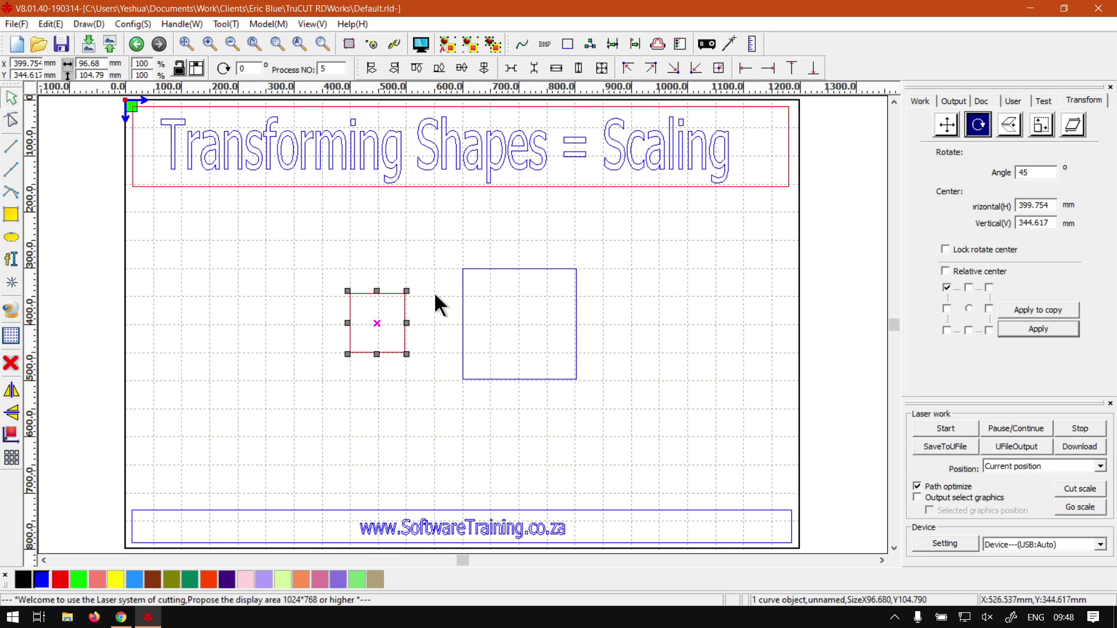
pyautogui.doubleClick(104, 63)
pyautogui.write('1')
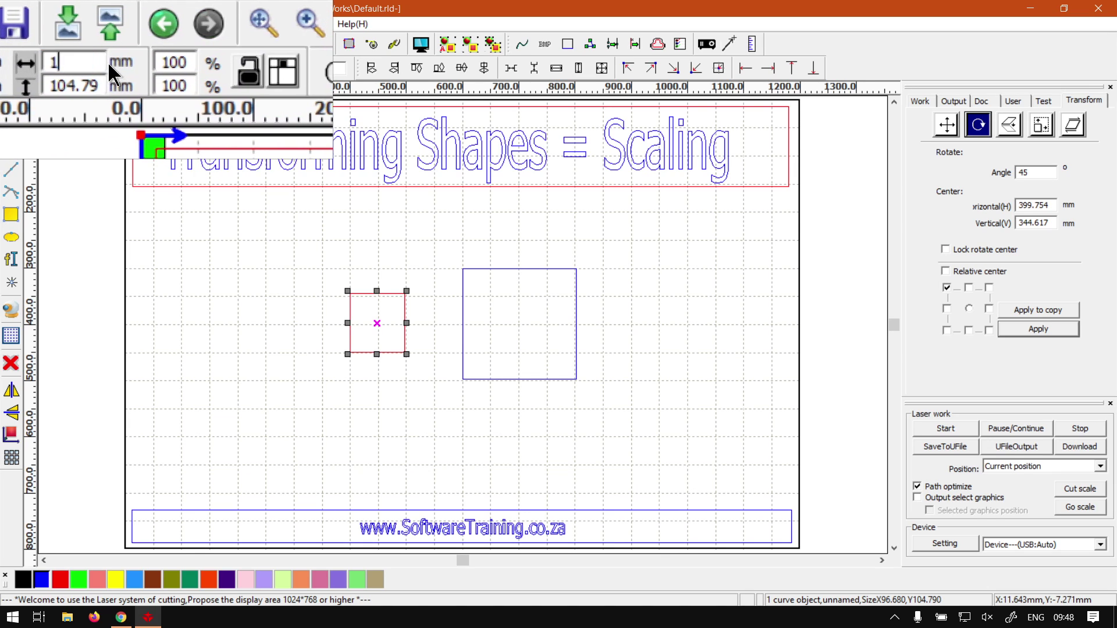
pyautogui.write('00')
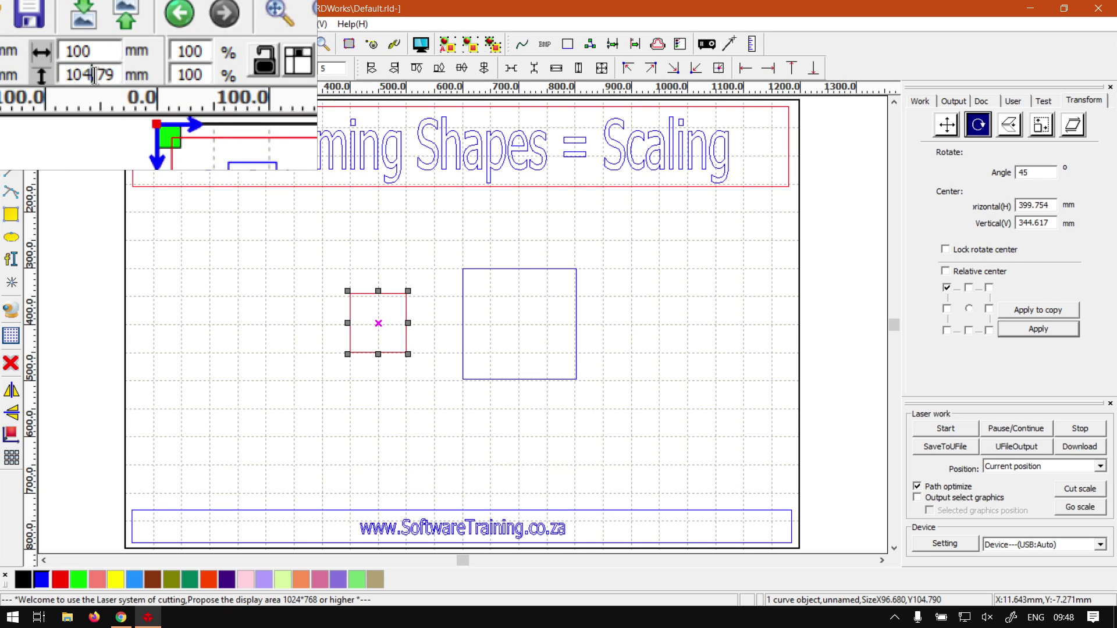
pyautogui.doubleClick(93, 75)
pyautogui.write('100')
pyautogui.press('Return')
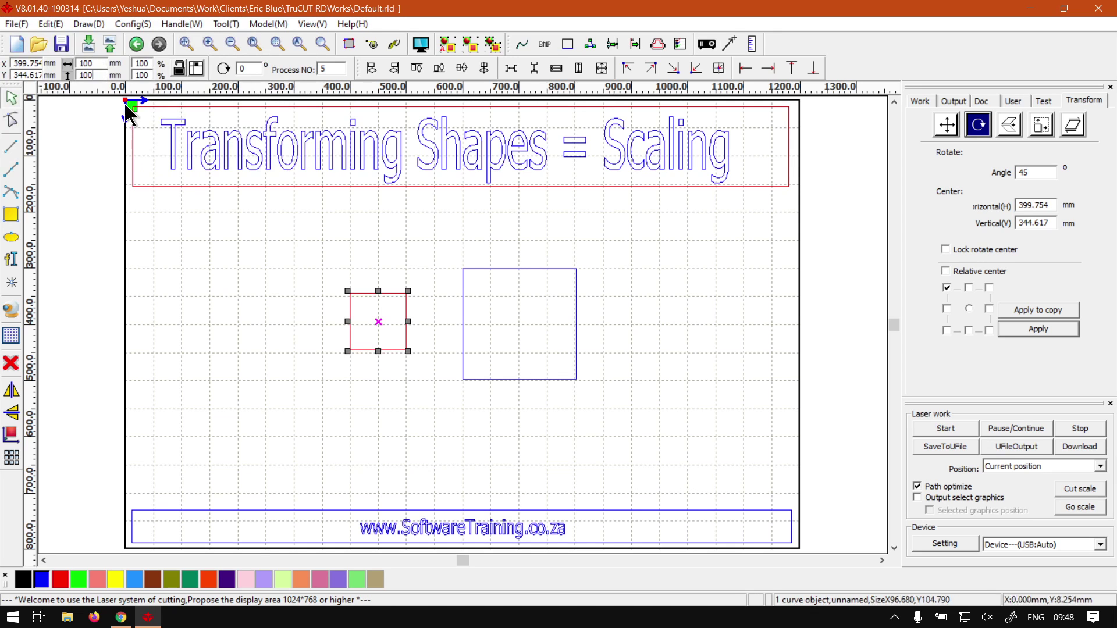
# - Nudge the small square downward by 4 mm overall and deselect it
pyautogui.moveTo(267, 219); pyautogui.dragTo(417, 374)
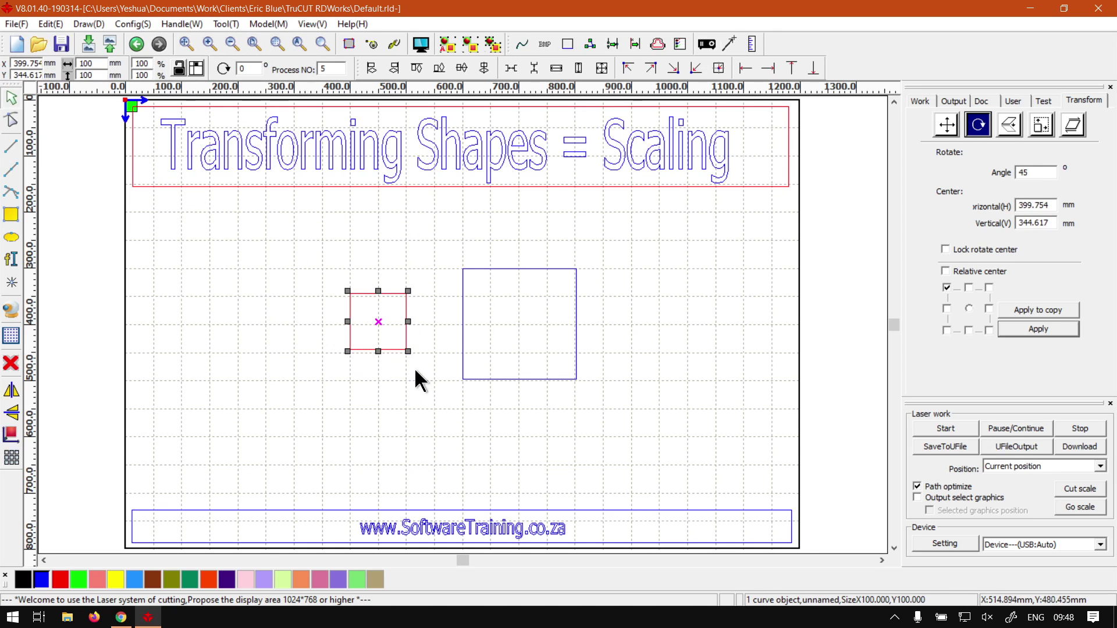
pyautogui.press('Down')
pyautogui.press('Down')
pyautogui.press('Down')
pyautogui.press('Down')
pyautogui.press('Down')
pyautogui.press('Down')
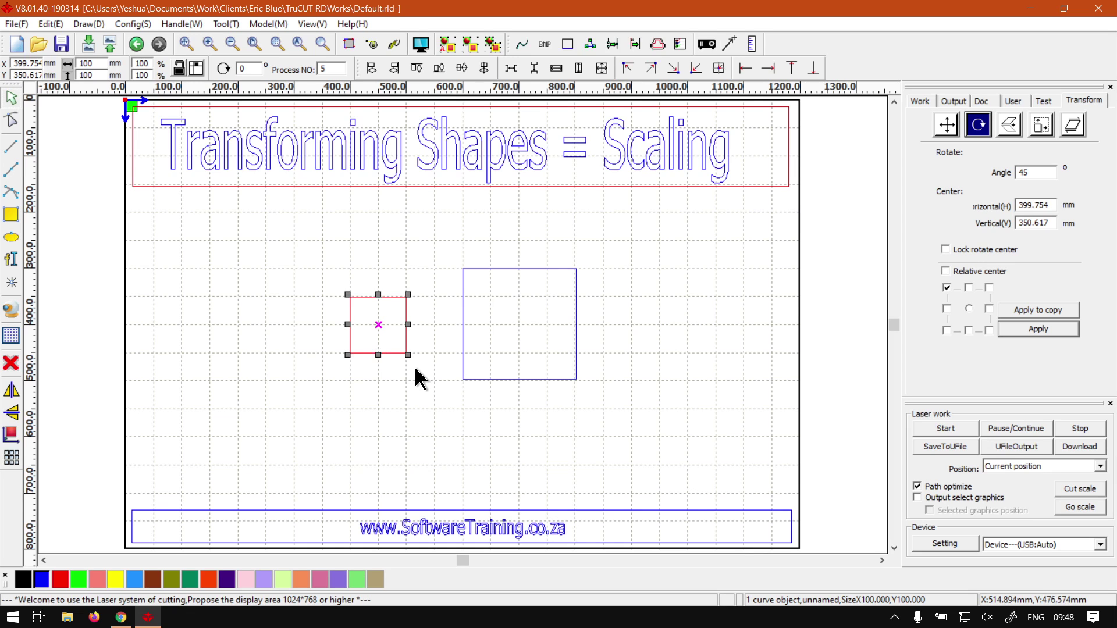
pyautogui.press('Left')
pyautogui.press('Up')
pyautogui.press('Up')
pyautogui.press('Right')
pyautogui.click(416, 382)
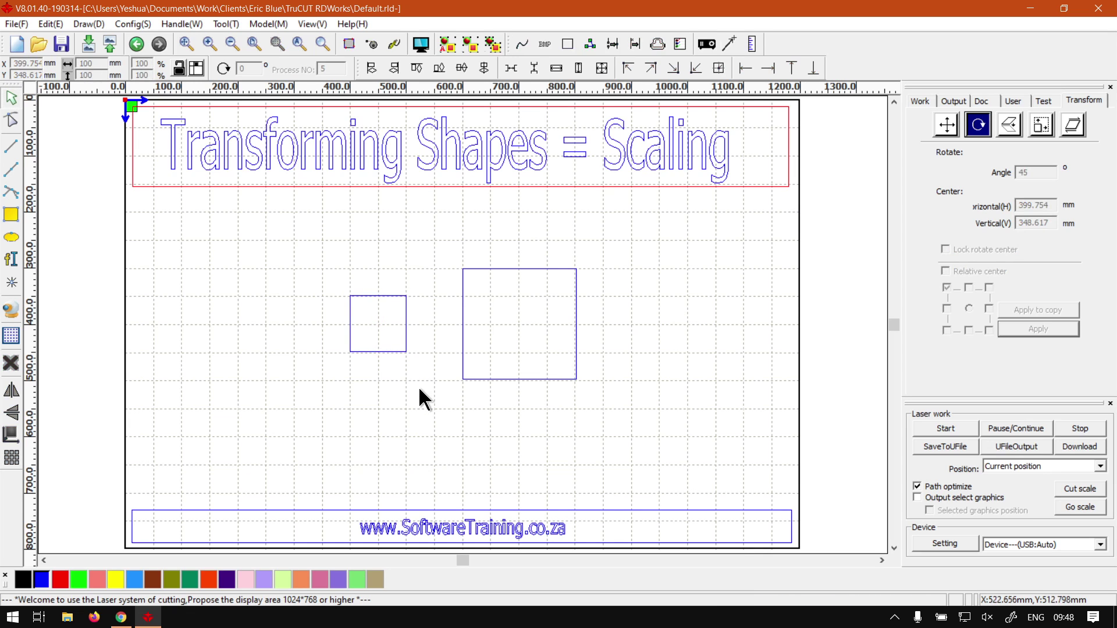
# - Lock the proportions of the small square and scale it to 400%
pyautogui.moveTo(306, 242); pyautogui.dragTo(423, 386)
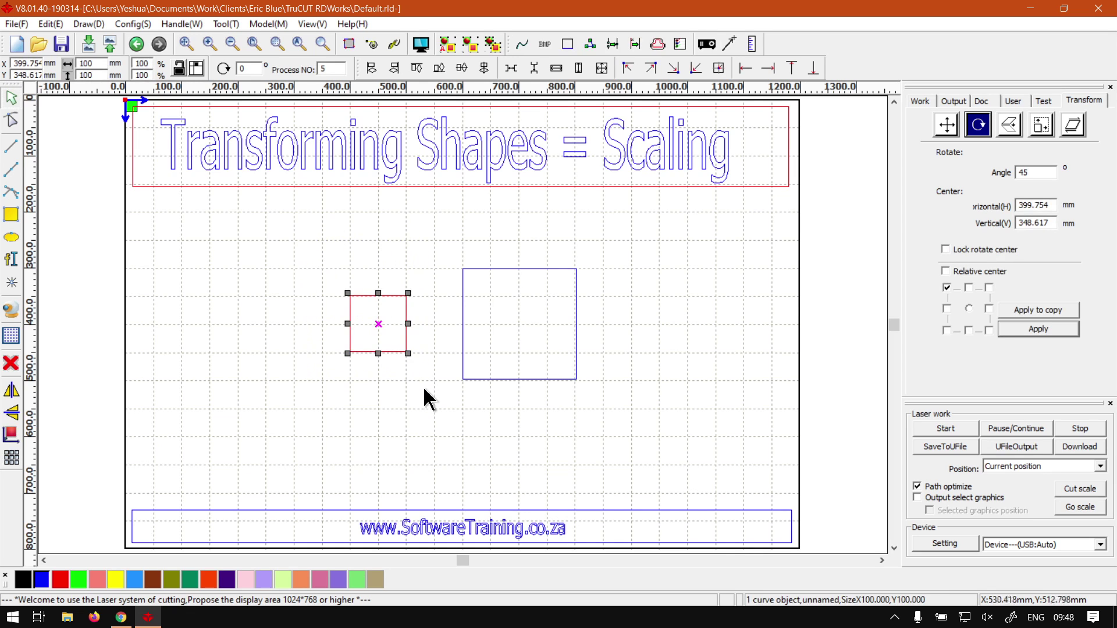
pyautogui.click(180, 70)
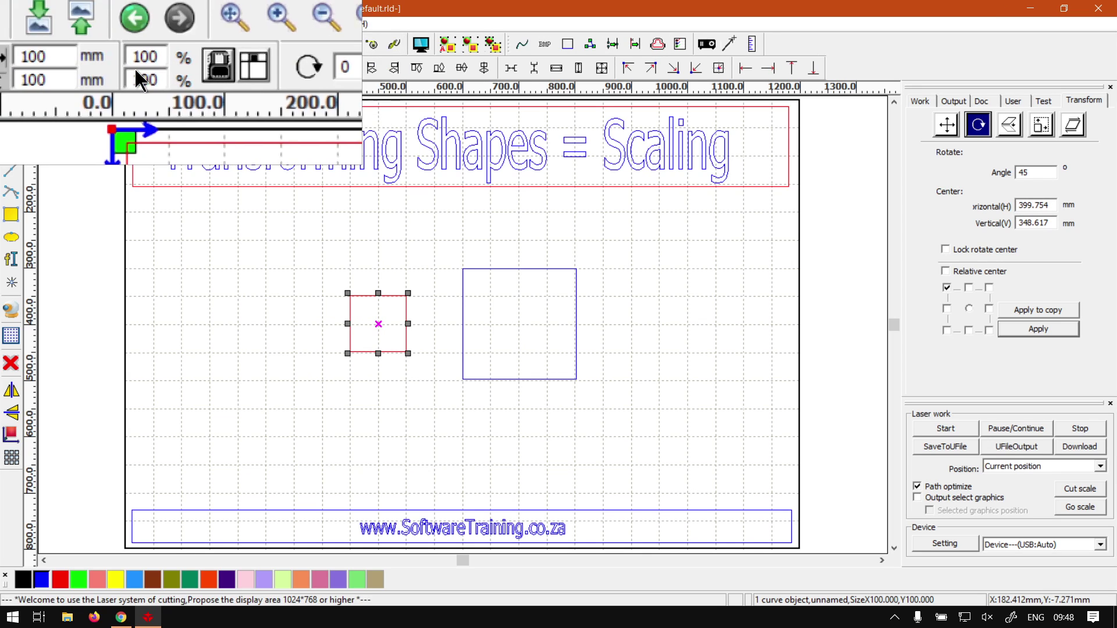
pyautogui.doubleClick(139, 64)
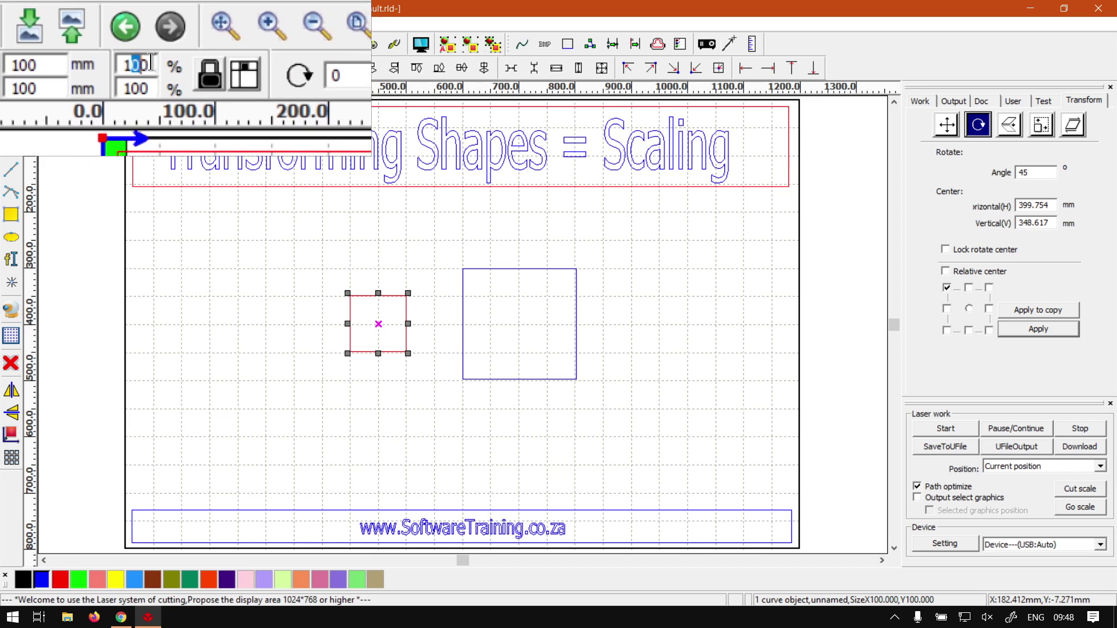
pyautogui.write('200')
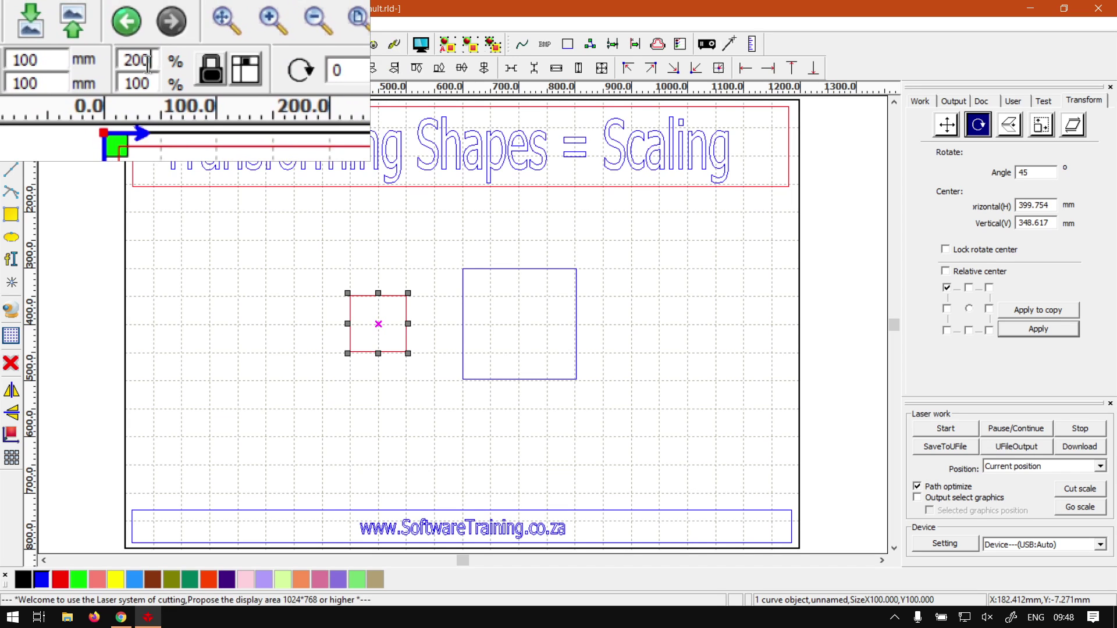
pyautogui.doubleClick(147, 61)
pyautogui.write('1')
pyautogui.press('BackSpace')
pyautogui.write('400')
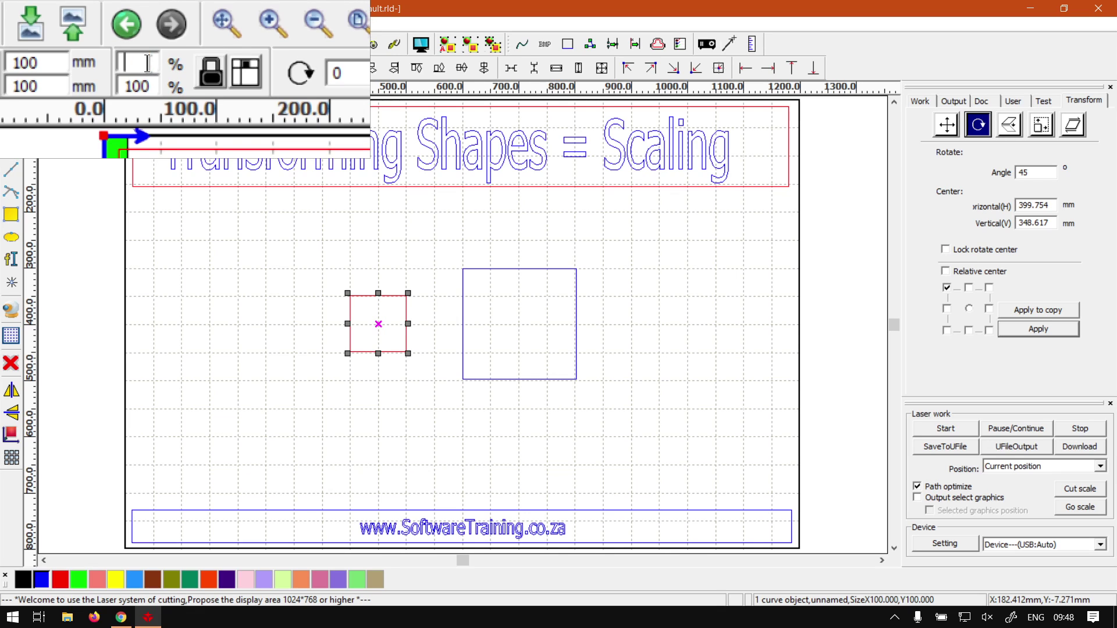
pyautogui.press('Return')
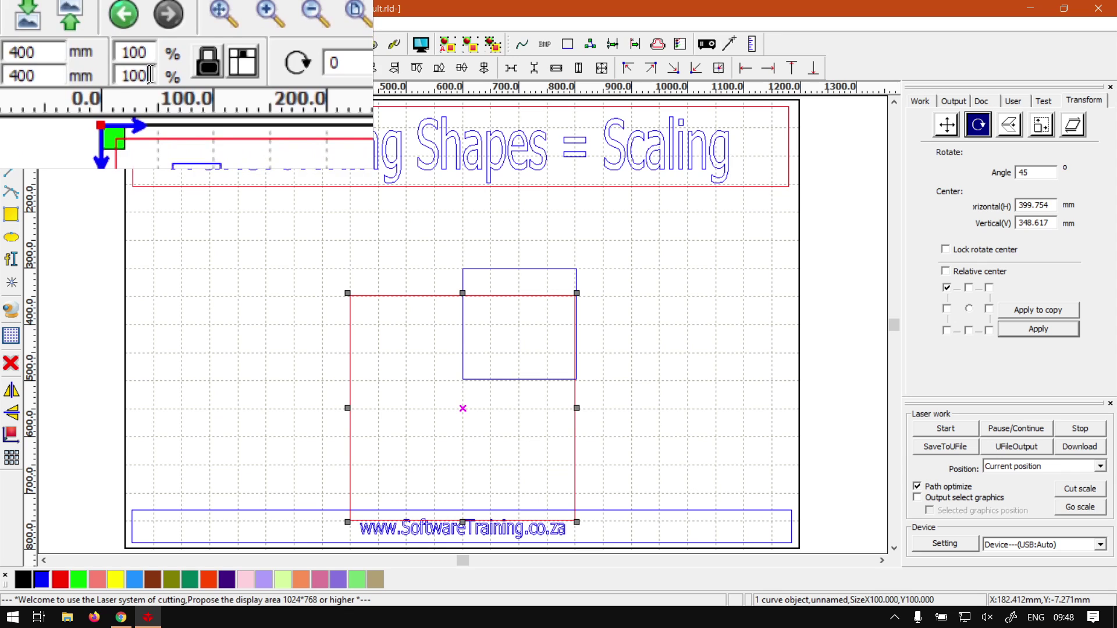
# - Toggle the proportion lock and undo the square's 400% enlargement and its earlier nudges
pyautogui.moveTo(153, 66); pyautogui.dragTo(130, 65)
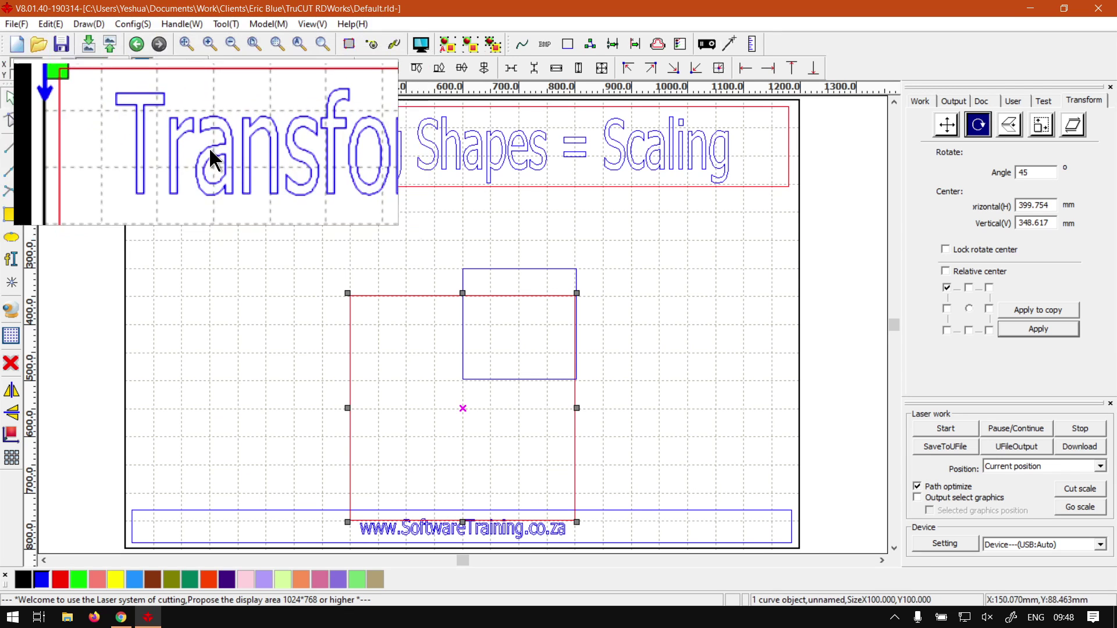
pyautogui.click(179, 68)
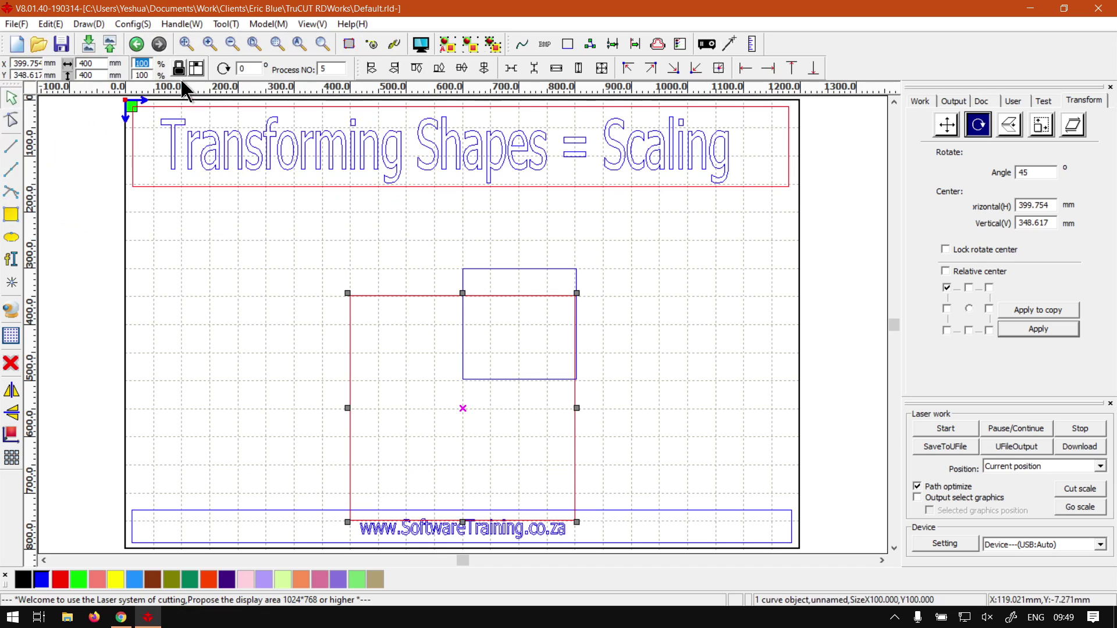
pyautogui.click(293, 228)
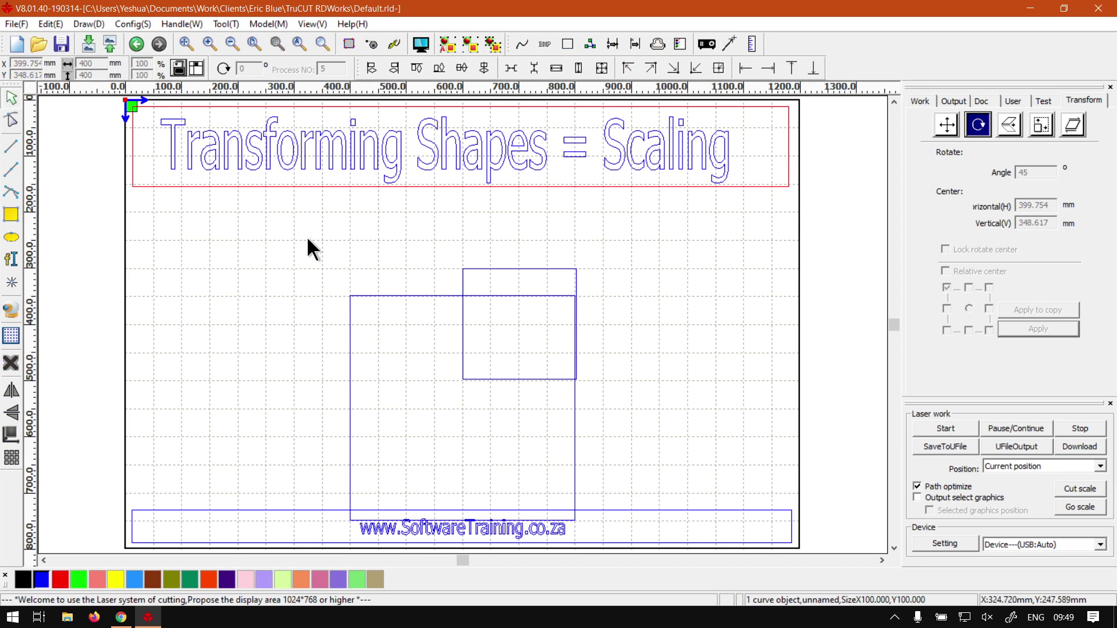
pyautogui.hotkey('ctrl', 'z')
# - Select the small square, inspect the available position reference points, and leave them without changes
pyautogui.moveTo(231, 196); pyautogui.dragTo(421, 389)
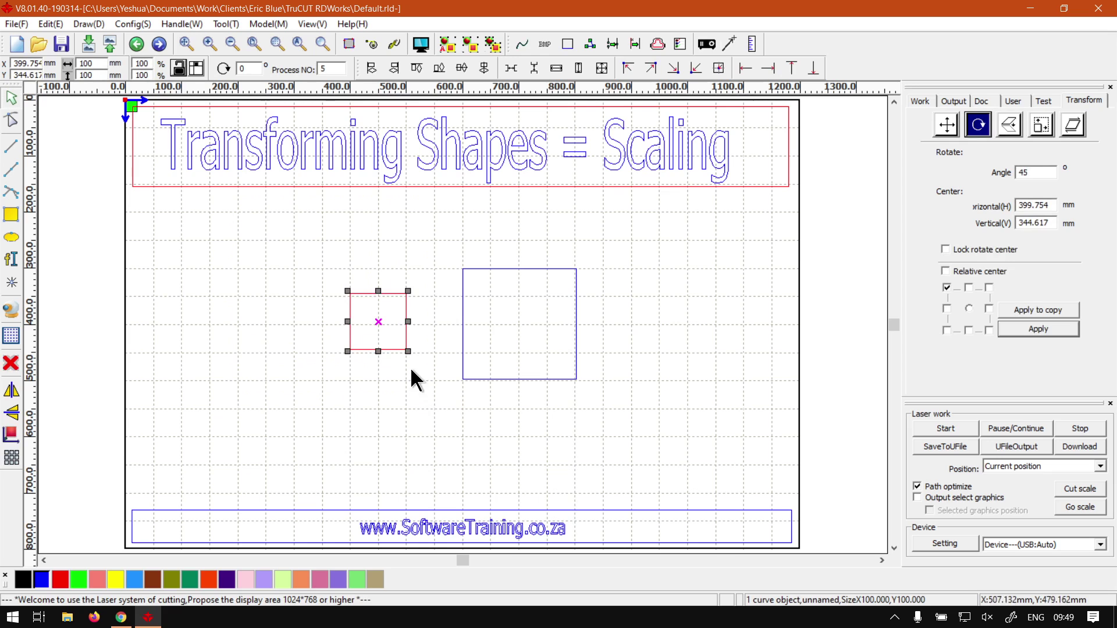
pyautogui.click(196, 68)
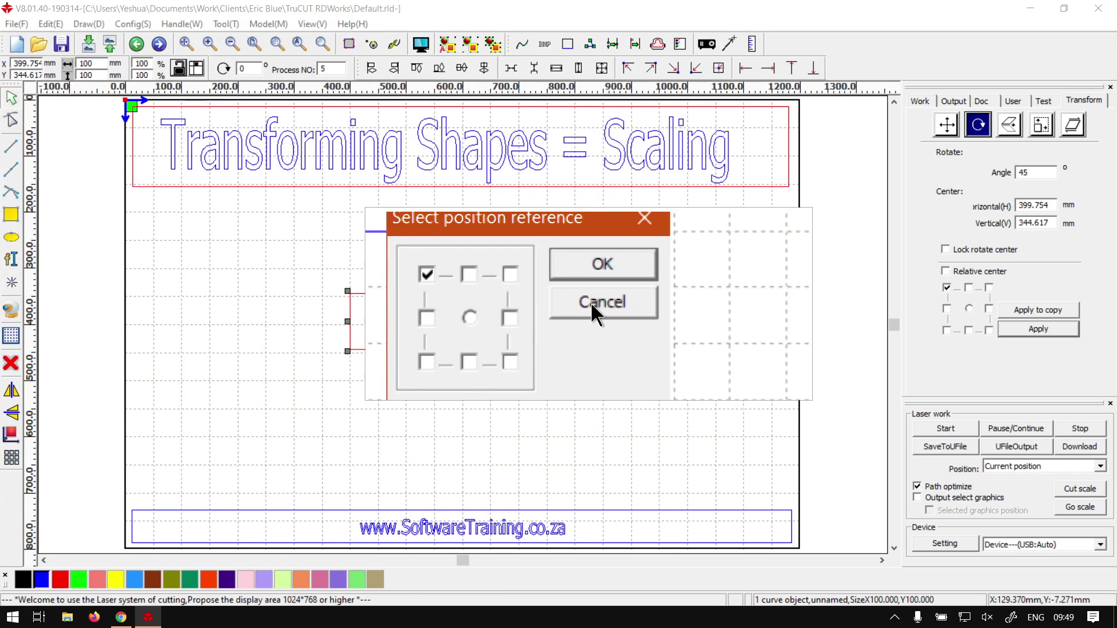
pyautogui.click(592, 307)
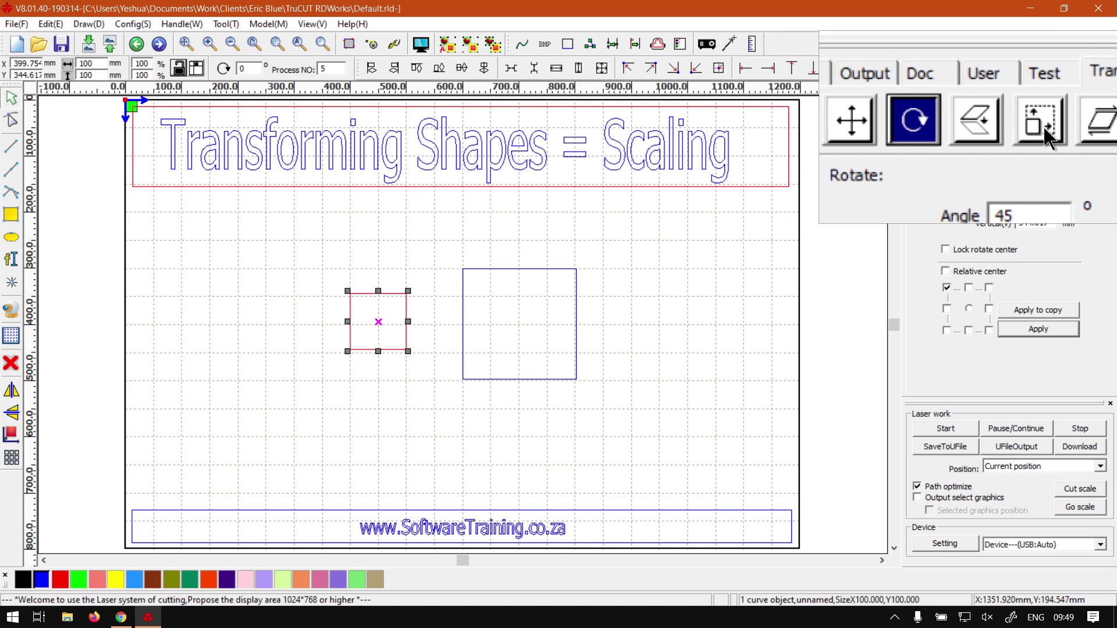
# - Resize the small square to 200 mm horizontally and 200 mm vertically about its center using the Size transform
pyautogui.click(1044, 131)
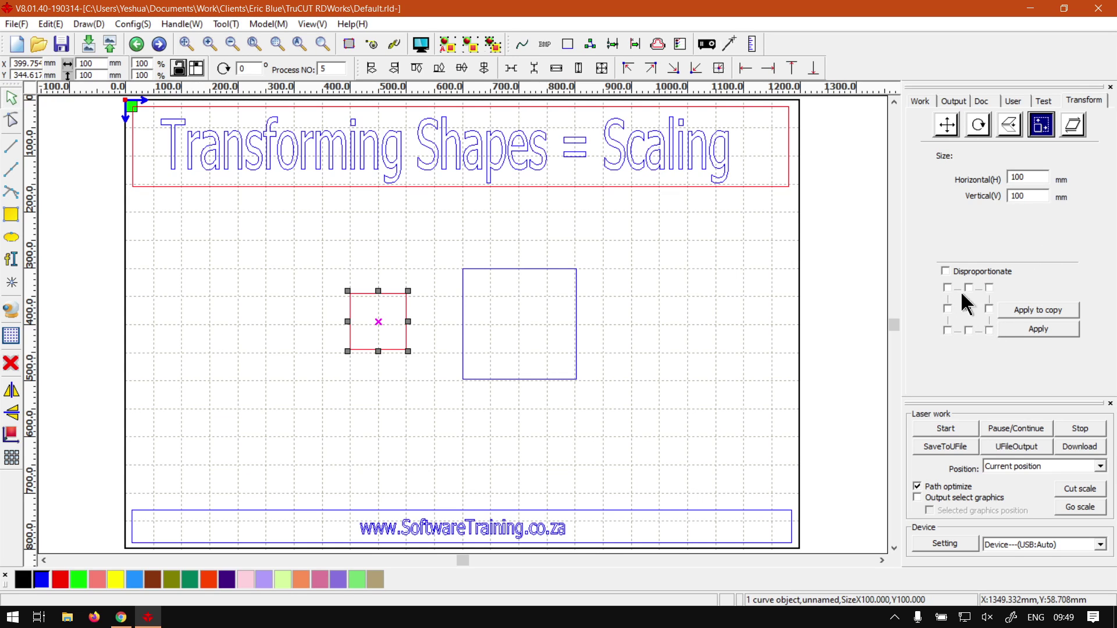
pyautogui.doubleClick(1026, 177)
pyautogui.write('200')
pyautogui.click(1029, 197)
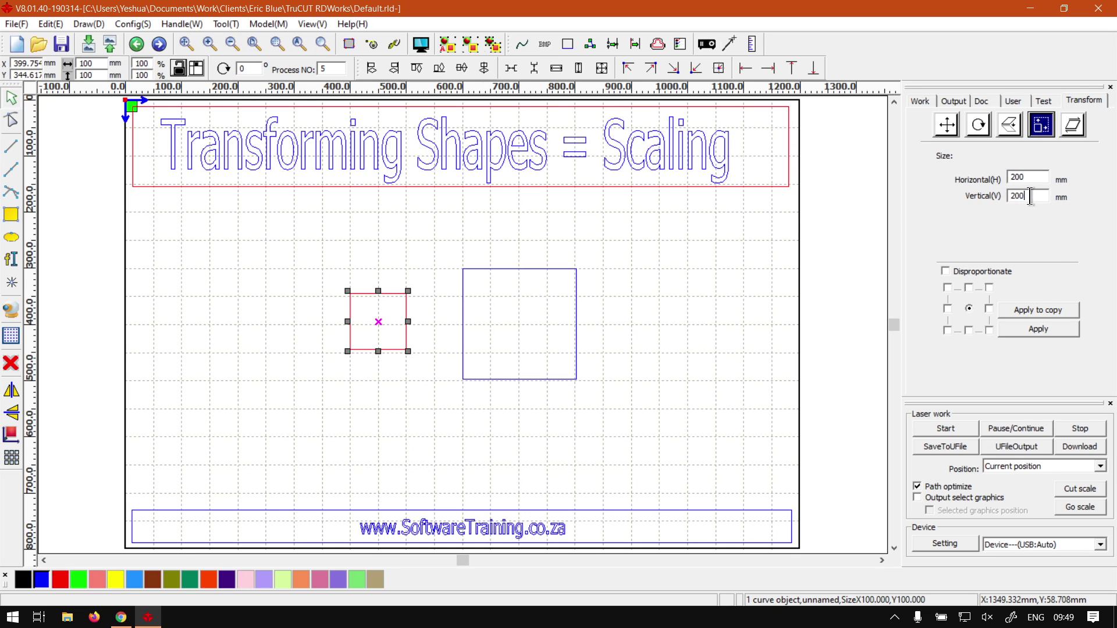
pyautogui.click(1029, 330)
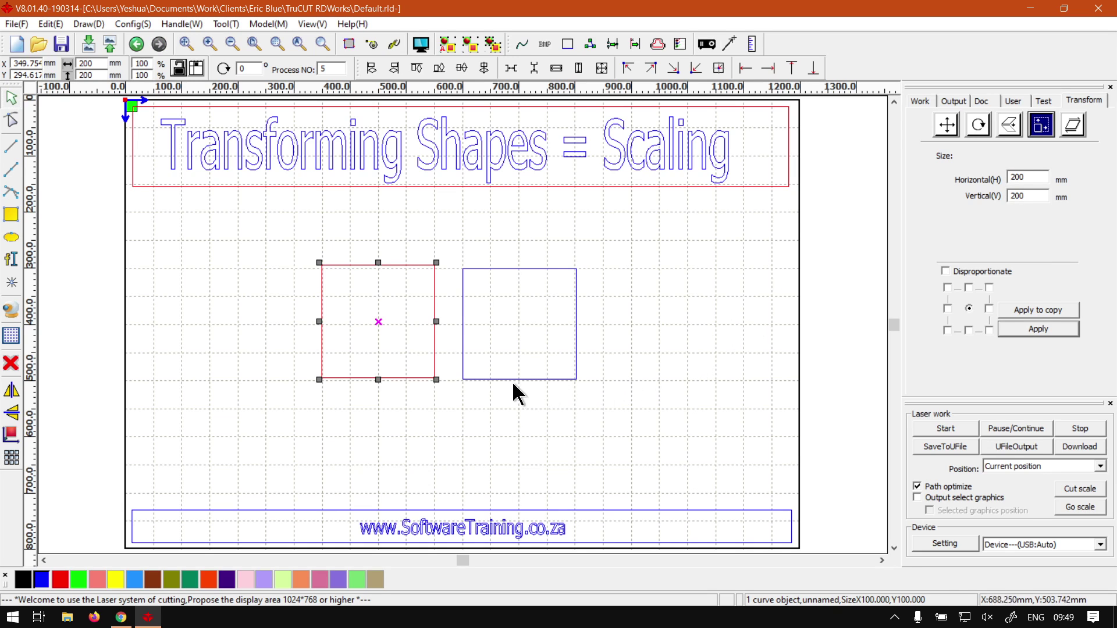
pyautogui.click(508, 406)
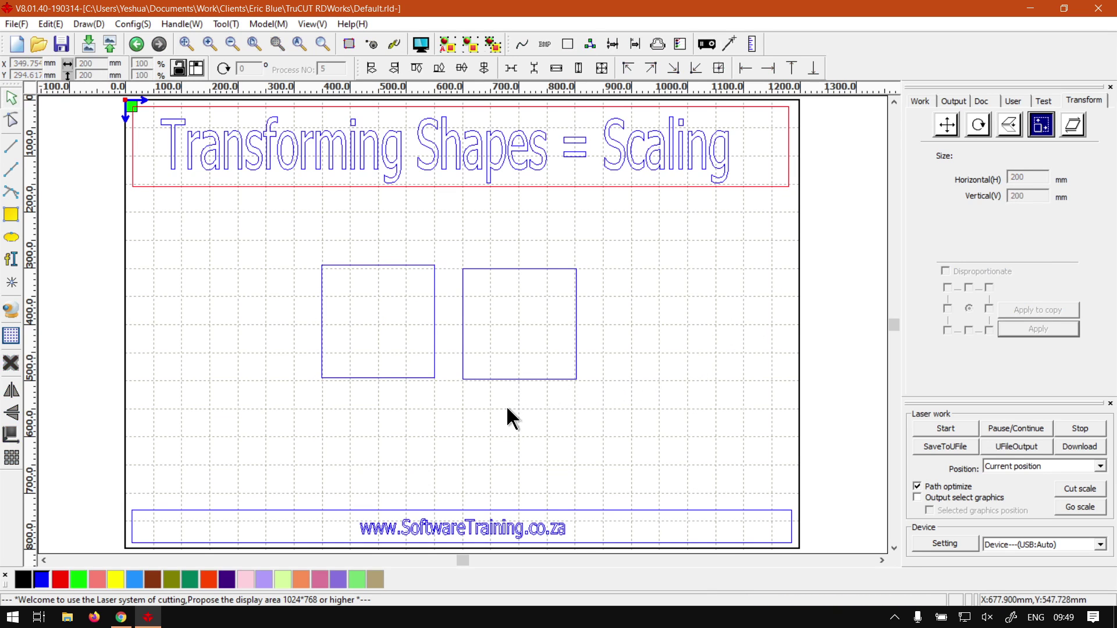
# - Switch to the browser showing the softwaretraining.co.za home page
pyautogui.click(147, 619)
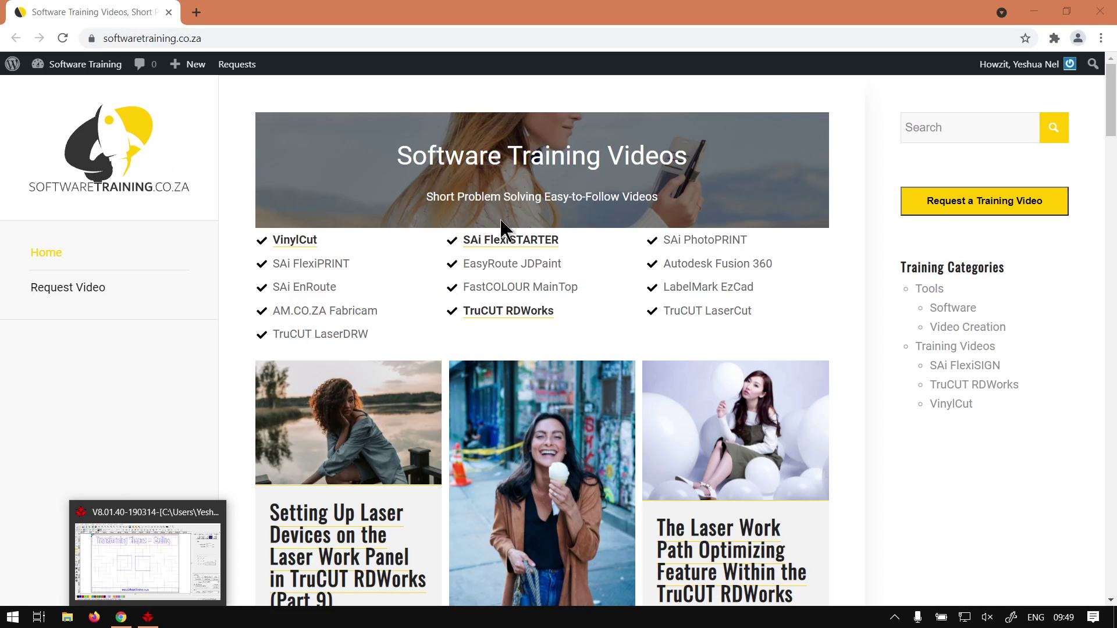